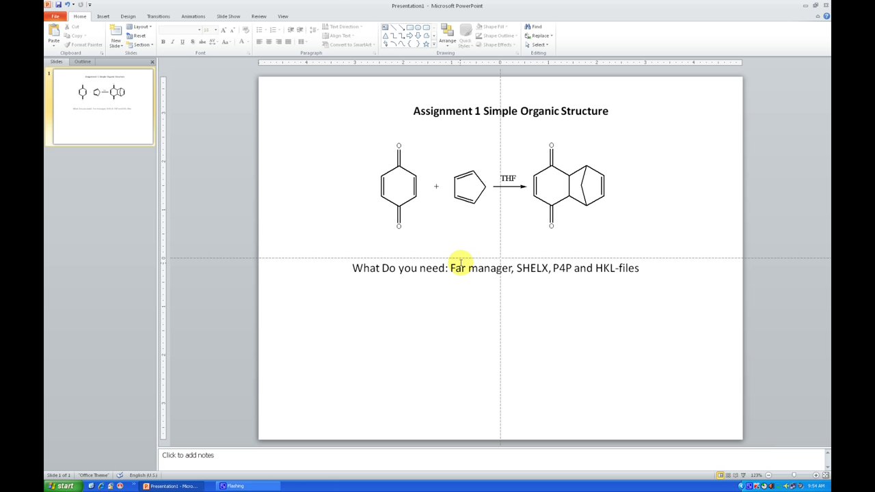
- Minimize the PowerPoint assignment presentation so the Windows desktop is visible
click(806, 7)
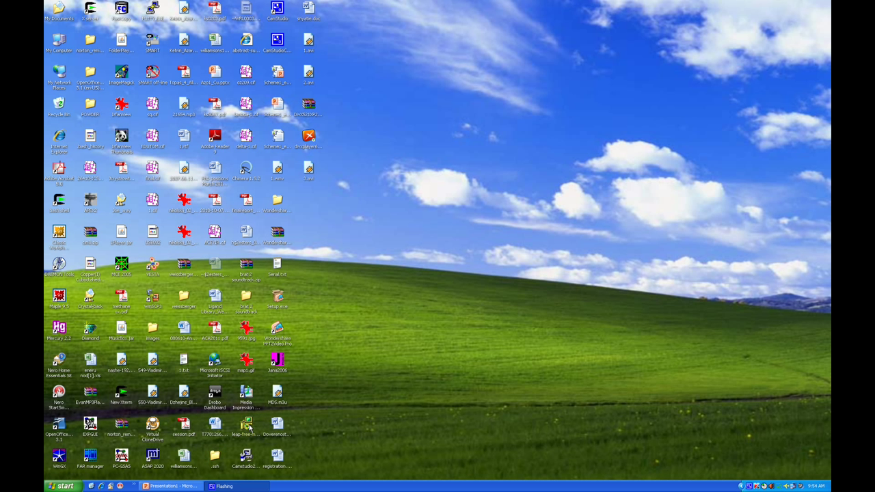
- Launch Far Manager from its desktop icon
double_click(92, 459)
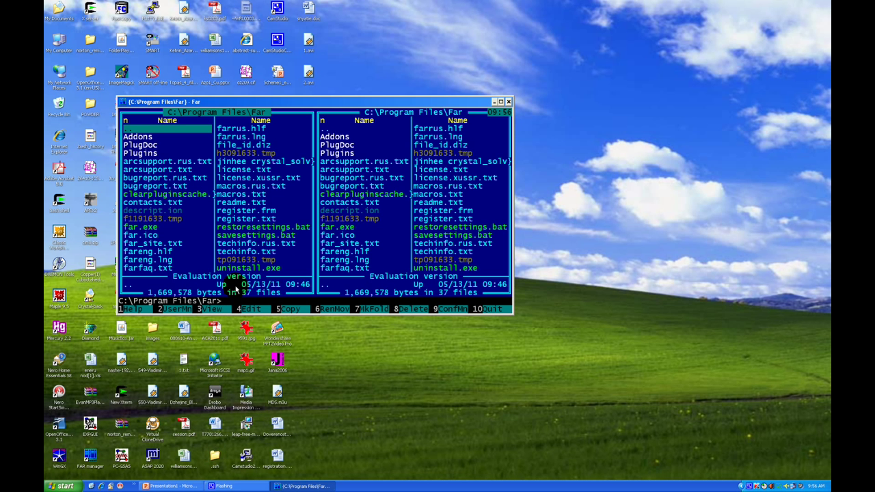
- Maximize the Far window with Alt+F9 and make the other panel active
key(alt+F9)
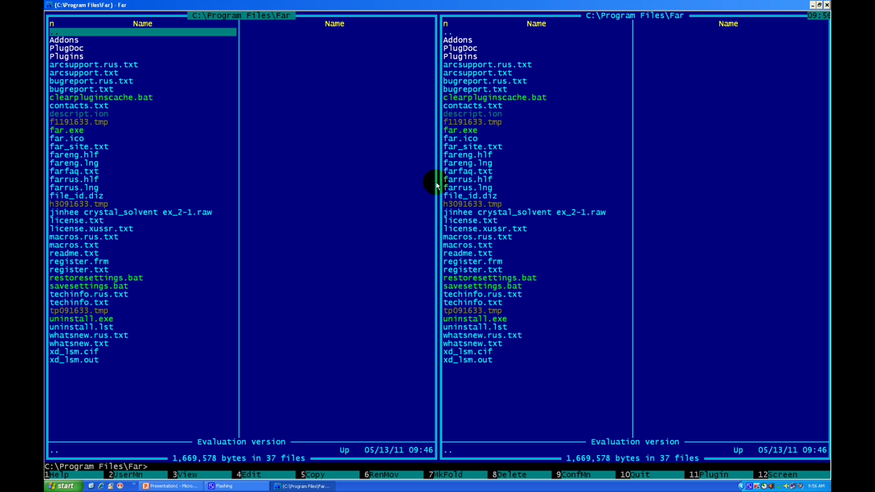
key(Tab)
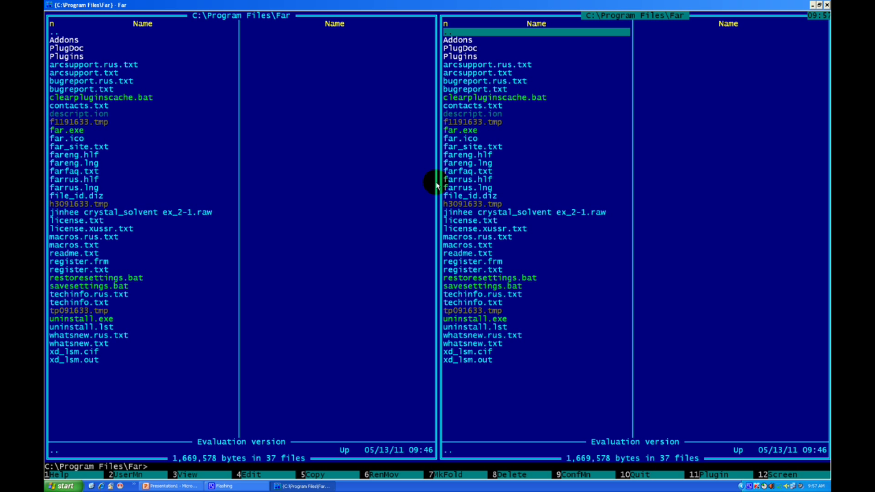
- Switch between panels, ending in the right one, and move down to the Addons entry
key(Tab)
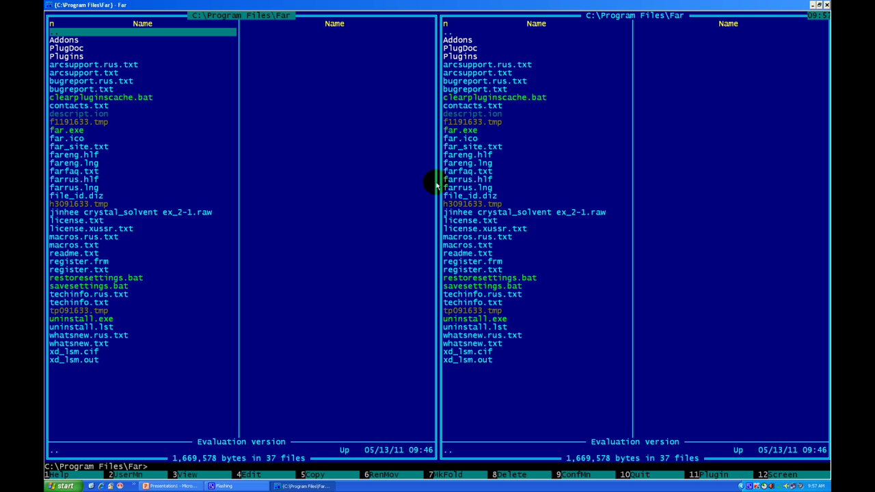
key(Tab)
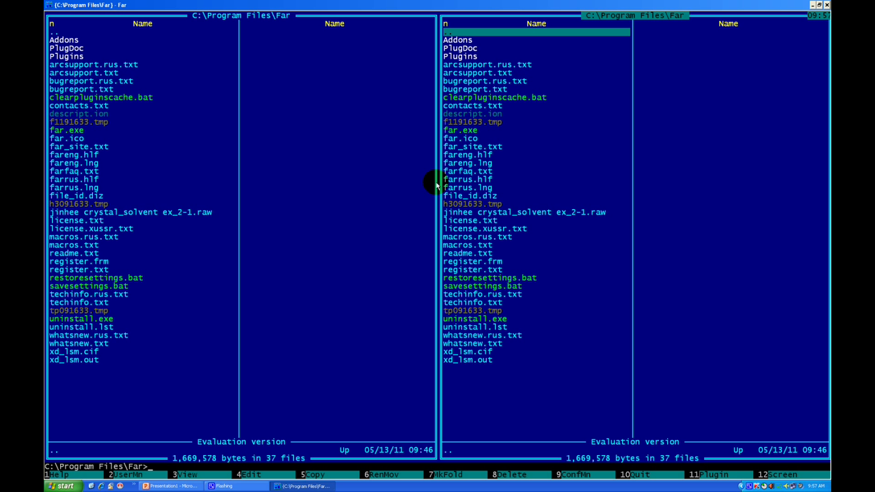
key(Down)
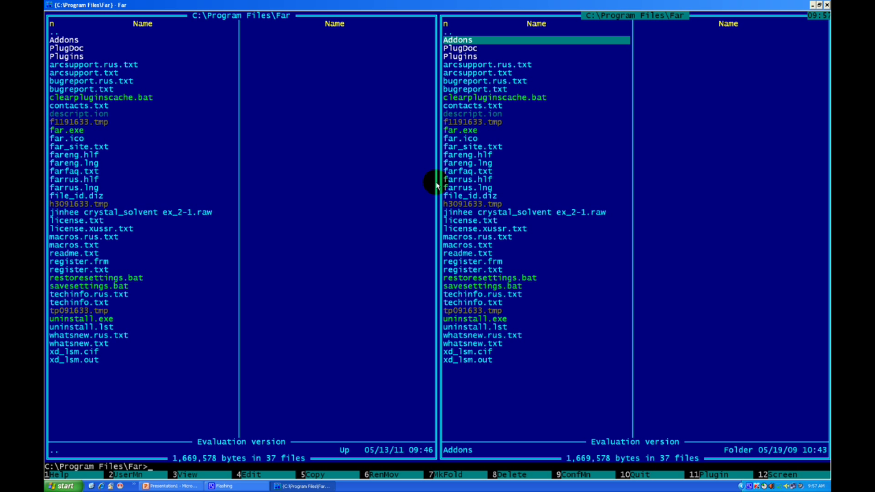
- Go up from C:\Program Files\Far to the drive C root and open the Andrey folder
key(Up)
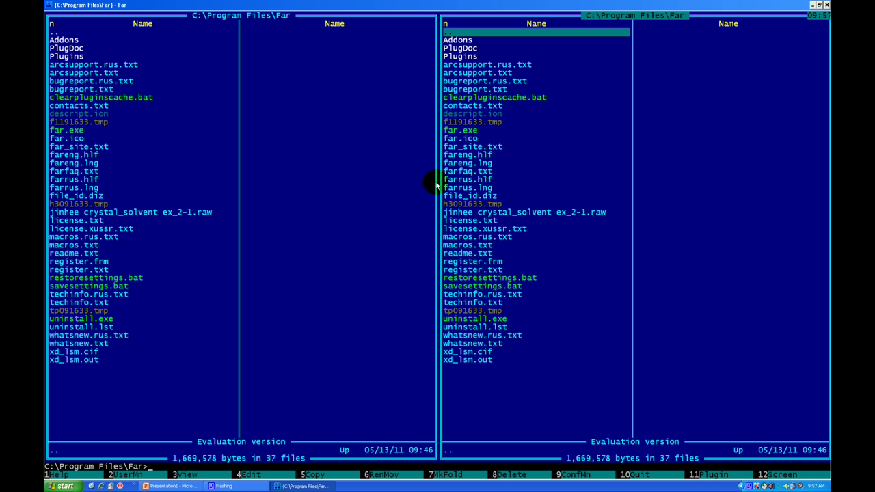
key(Return)
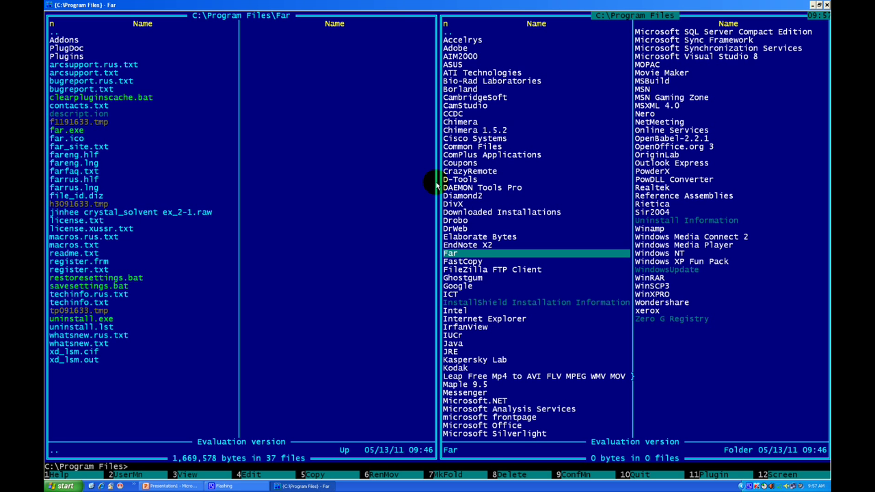
key(Up)
key(Up)
key(Up)
key(Up)
key(Up)
key(Up)
key(Up)
key(Up)
key(Up)
key(Up)
key(Up)
key(Up)
key(Up)
key(Up)
key(Up)
key(Up)
key(Up)
key(Up)
key(Up)
key(Up)
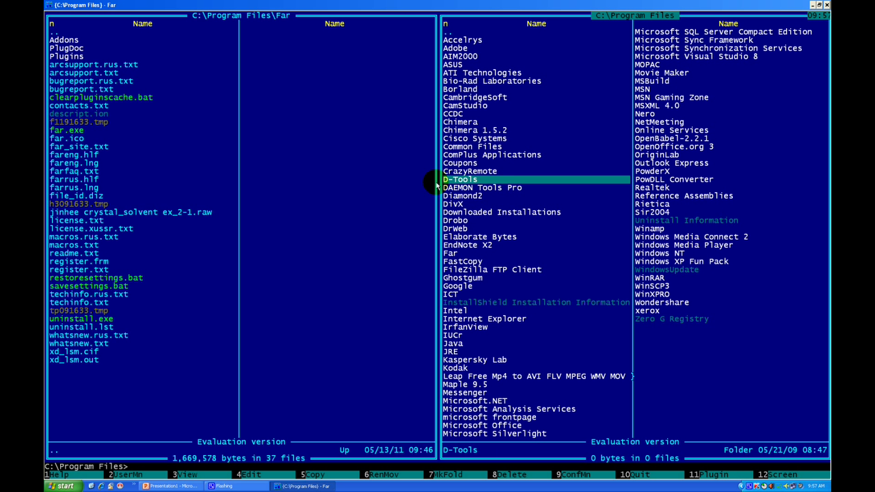
key(Return)
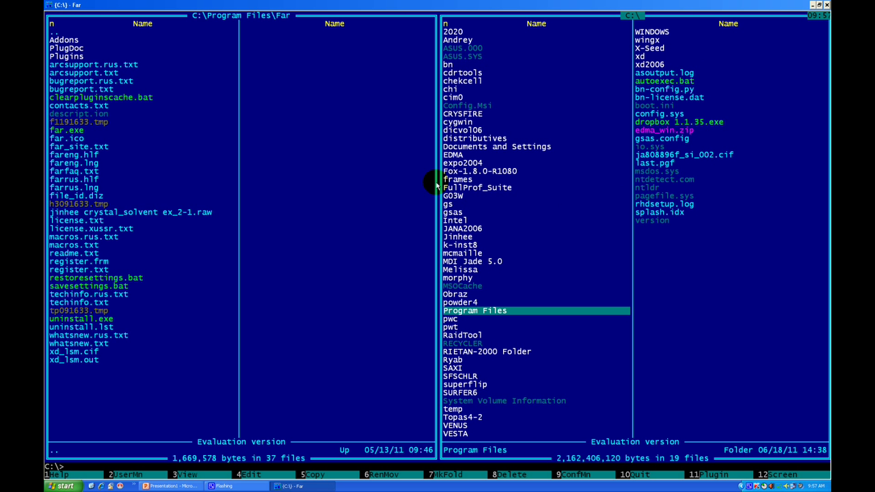
key(Up)
key(Up)
key(Up)
key(Up)
key(Up)
key(Up)
key(Up)
key(Up)
key(Up)
key(Up)
key(Up)
key(Up)
key(Up)
key(Up)
key(Up)
key(Up)
key(Up)
key(Up)
key(Up)
key(Up)
key(Up)
key(Up)
key(Up)
key(Up)
key(Up)
key(Up)
key(Up)
key(Up)
key(Up)
key(Up)
key(Up)
key(Up)
key(Up)
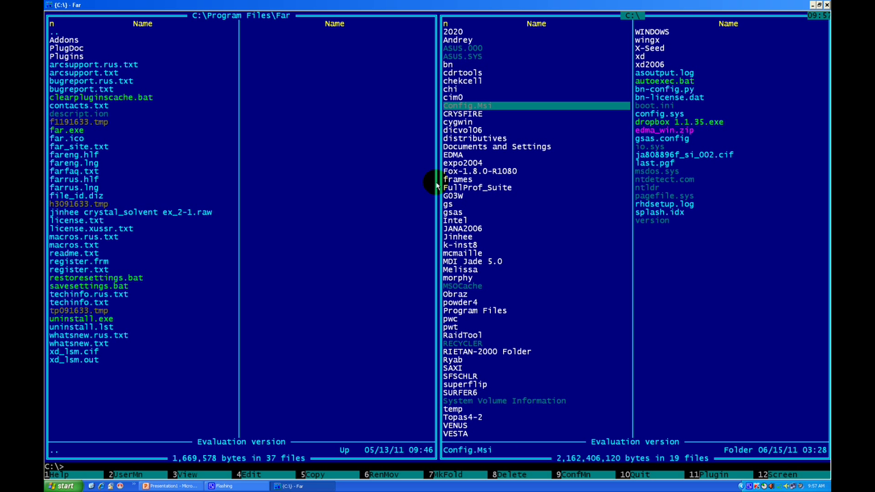
key(Return)
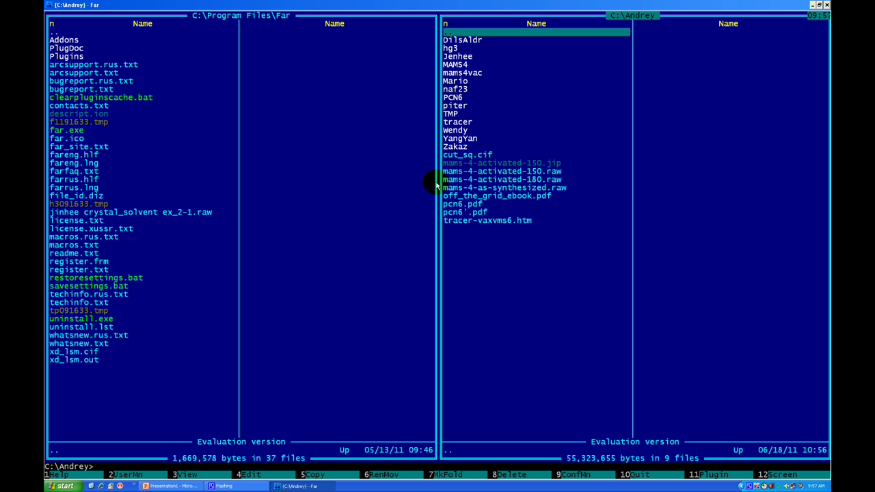
- Browse the home folders in C:\Andrey and open the DilsAldr folder
key(Down)
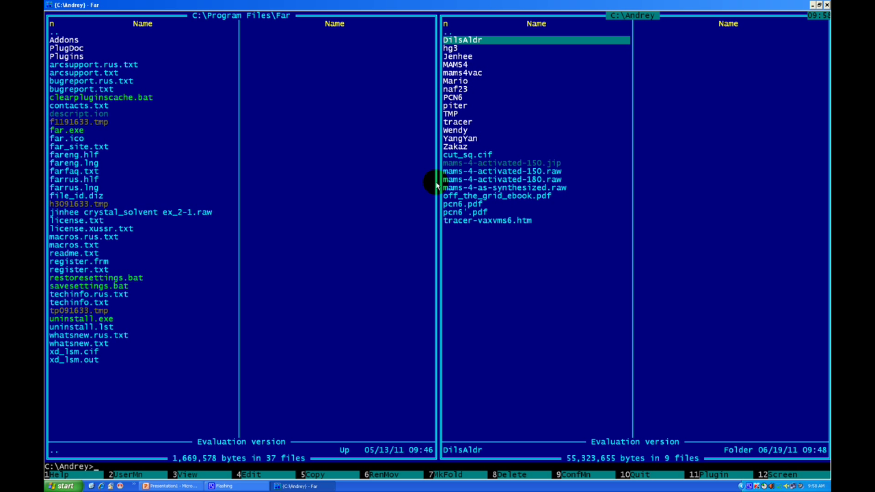
key(Down)
key(Down)
key(Down)
key(Down)
key(Down)
key(Down)
key(Down)
key(Down)
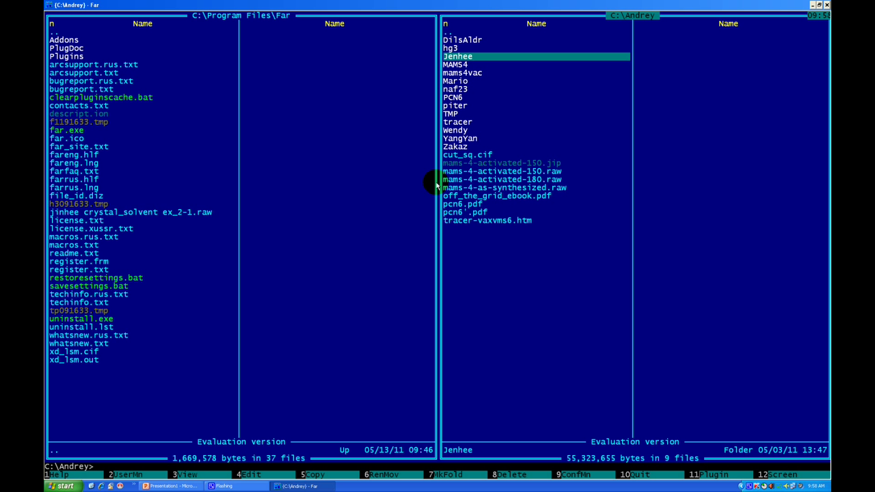
key(Down)
key(Down)
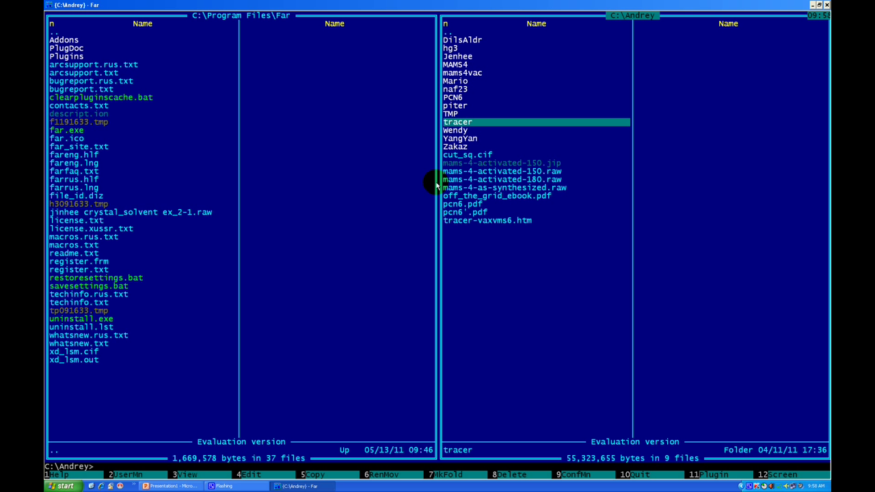
key(Up)
key(Up)
key(Up)
key(Up)
key(Up)
key(Up)
key(Up)
key(Up)
key(Up)
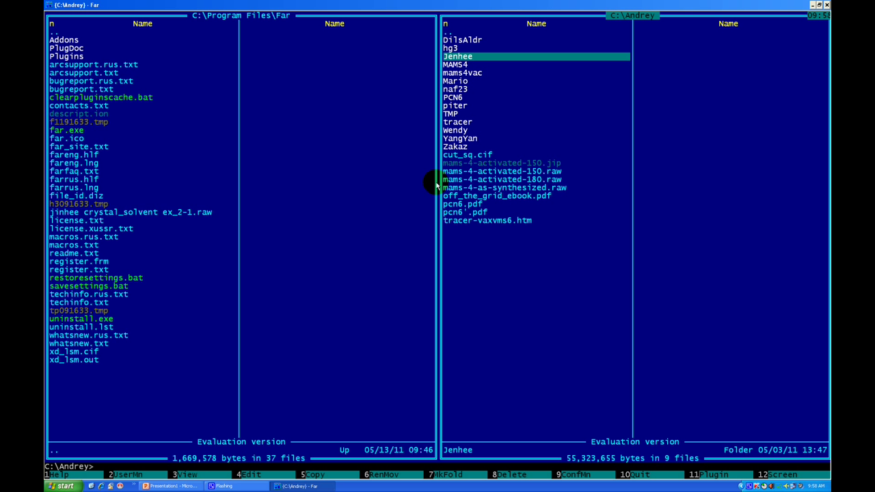
key(Down)
key(Down)
key(Down)
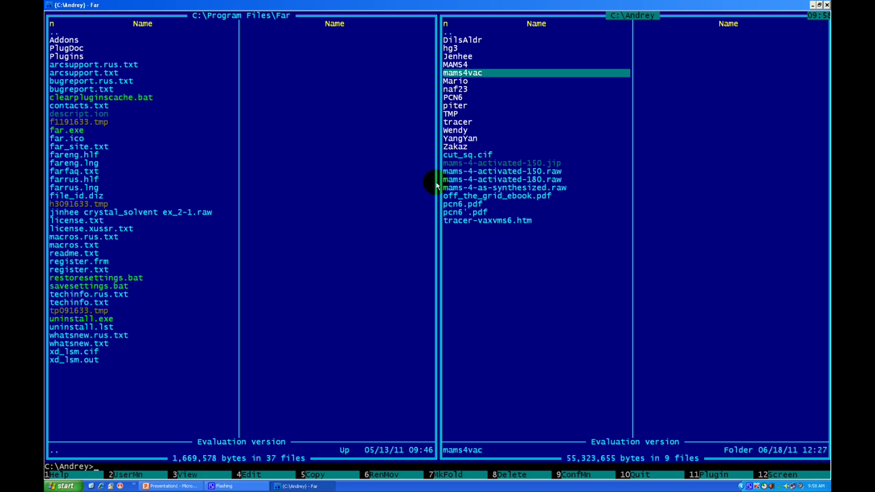
key(Down)
key(Down)
key(Down)
key(Up)
key(Up)
key(Up)
key(Up)
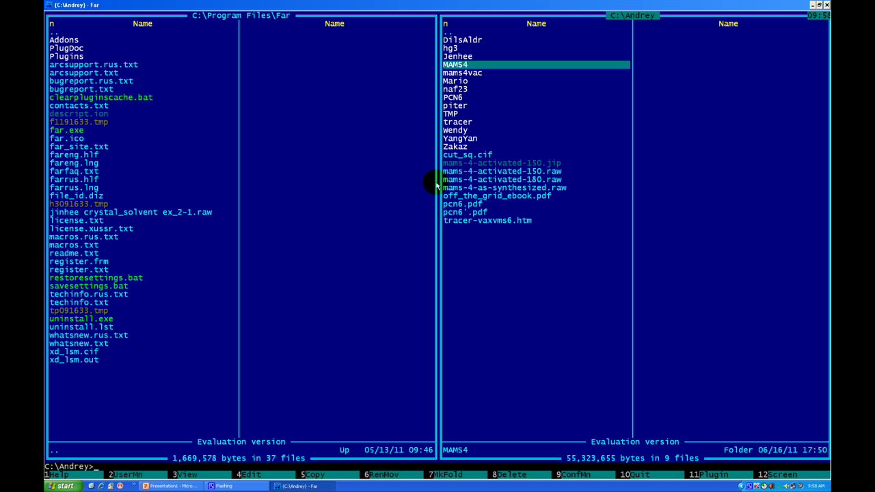
key(Up)
key(Up)
key(Up)
key(Up)
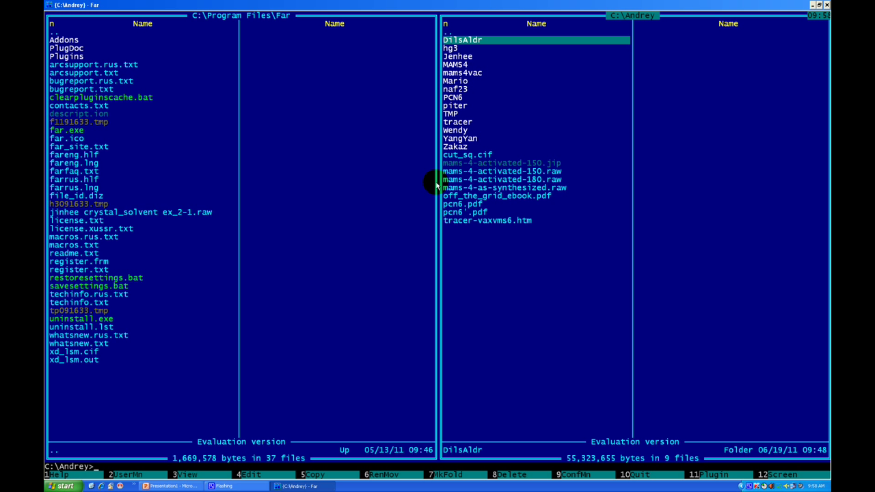
key(Return)
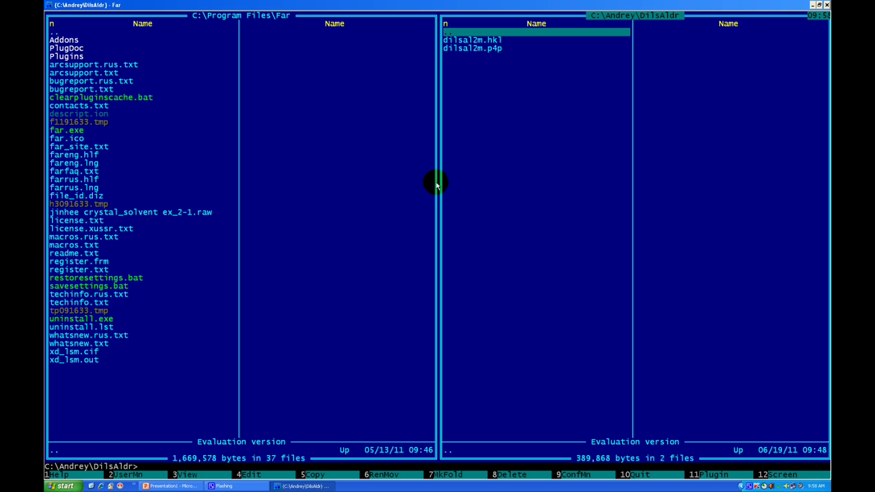
- Move between dilsal2m.hkl and dilsal2m.p4p, ending on dilsal2m.p4p
key(Down)
key(Down)
key(Up)
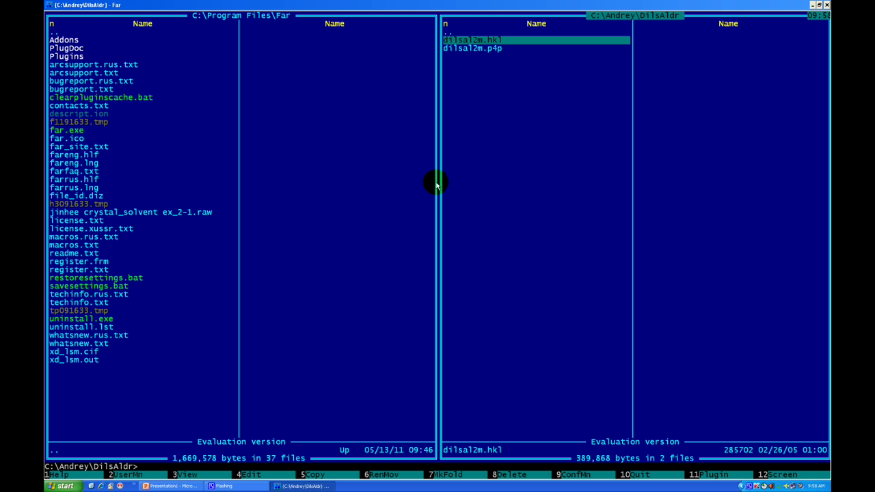
key(Down)
key(Up)
key(Down)
key(Up)
key(Down)
- Open dilsal2m.p4p in the editor, close it, and reopen it read-only in the viewer
key(F4)
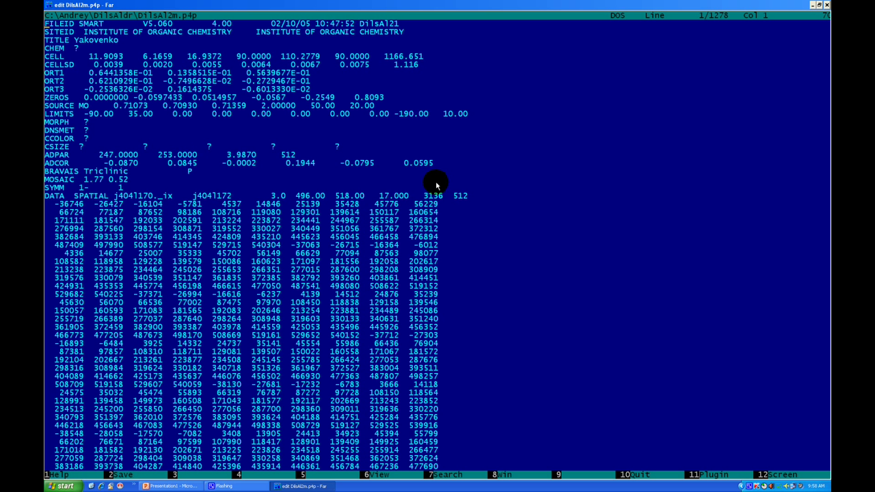
key(Escape)
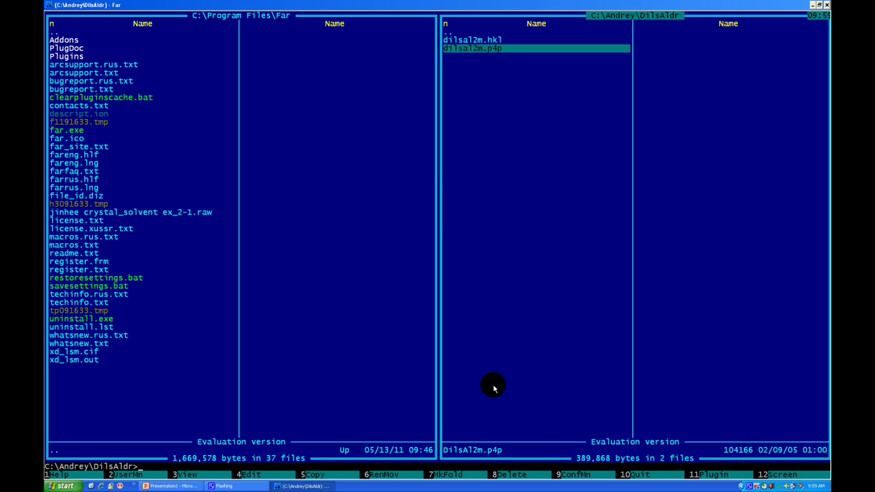
key(F3)
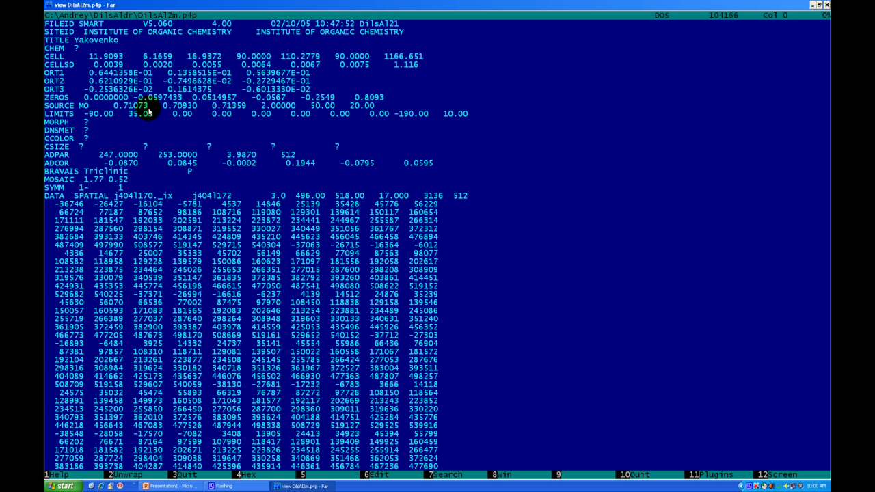
- Close the .p4p viewer, then view dilsal2m.hkl's reflection data and close it
key(Escape)
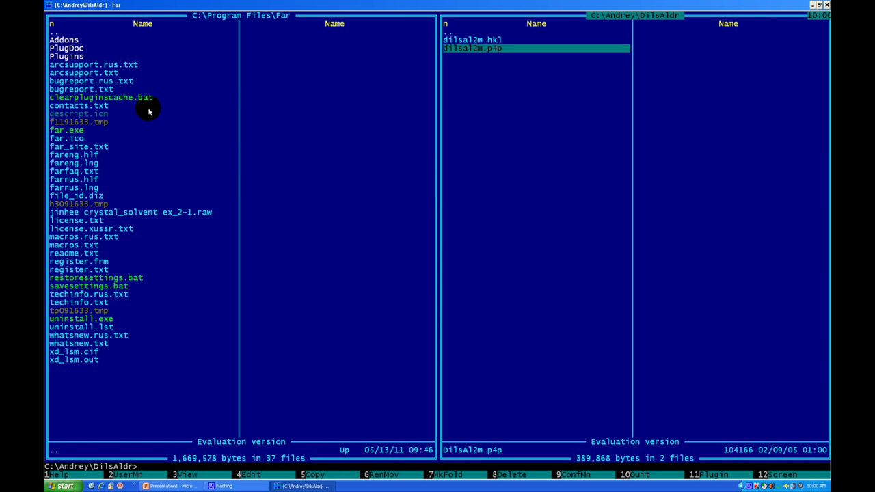
key(Up)
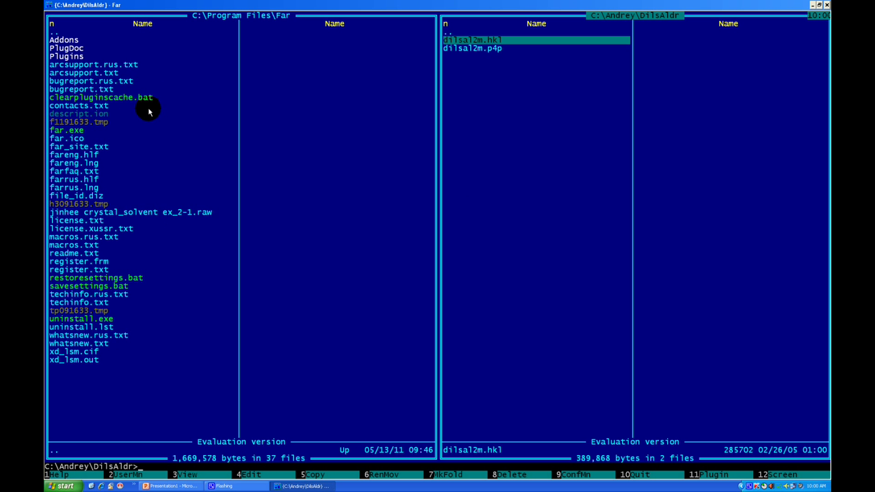
key(F3)
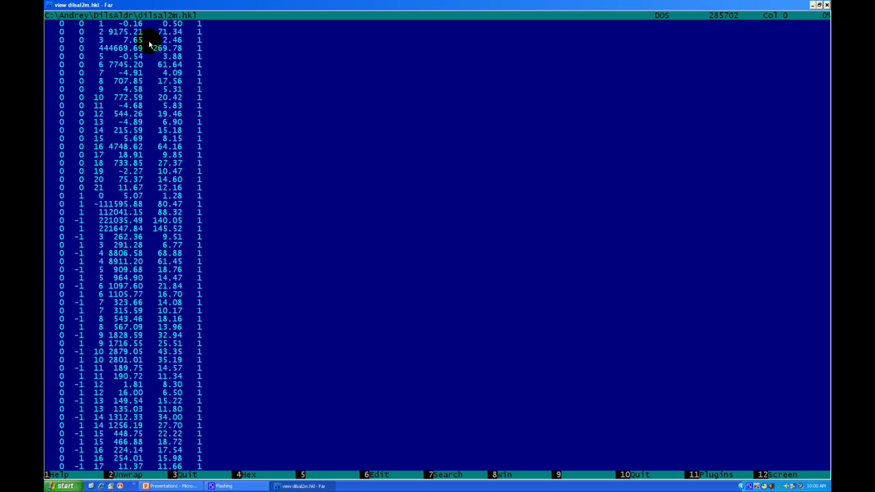
key(Escape)
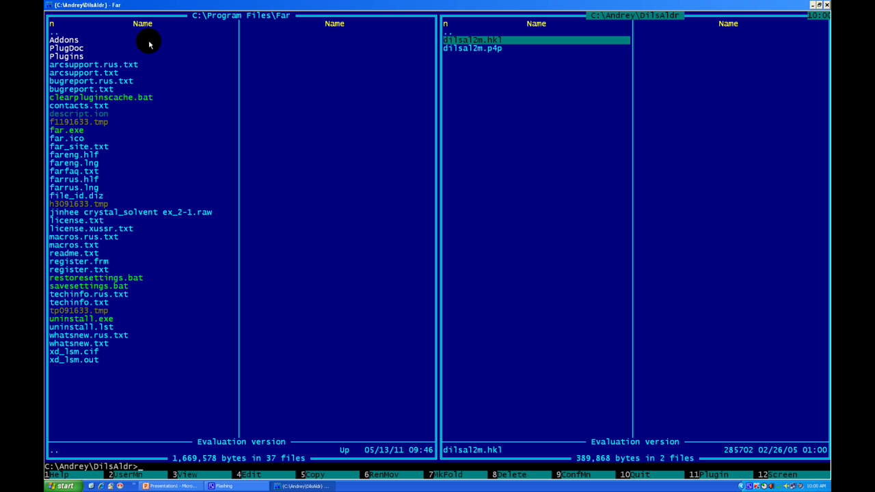